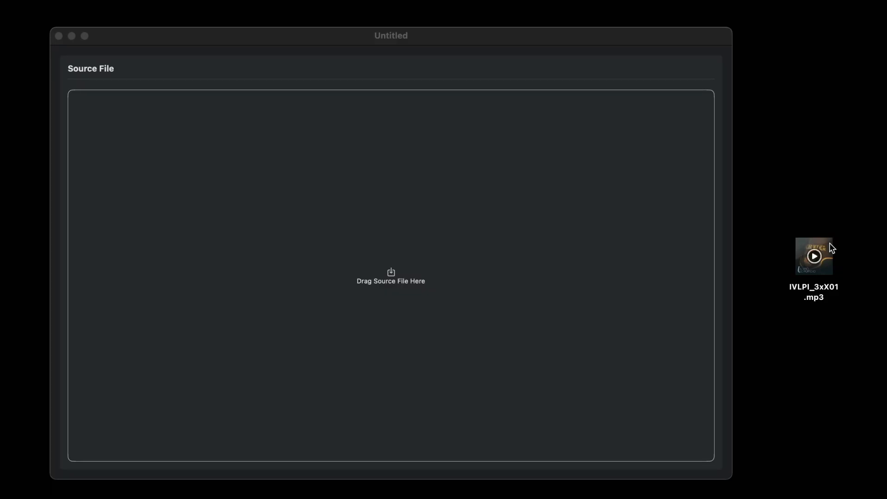
Step: Load IVLPI_3xX01.mp3 as the source file and transcribe it with the language set to Italian
{"action": "left_click_drag", "start_coordinate": [832, 248], "coordinate": [530, 224]}
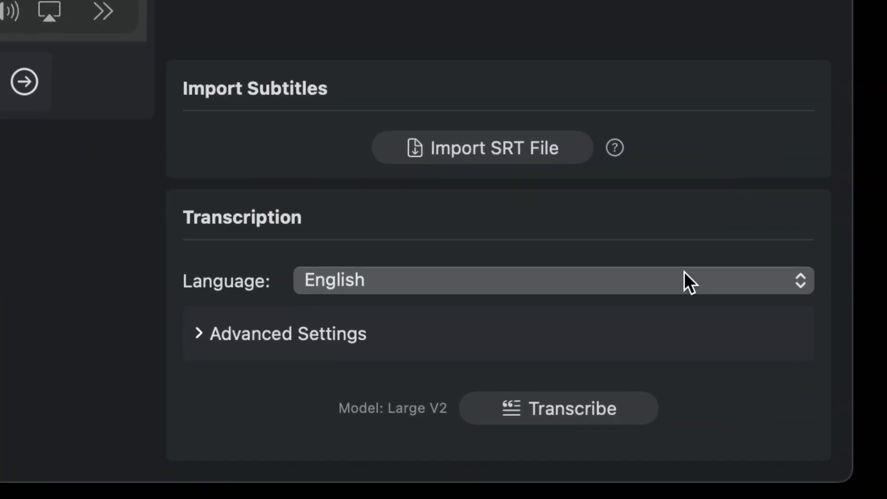
{"action": "left_click", "coordinate": [684, 280]}
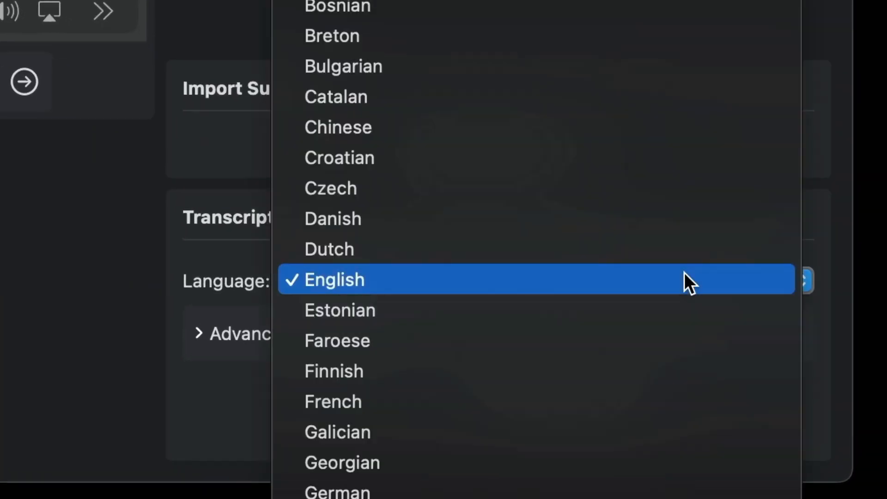
{"action": "scroll", "coordinate": [684, 273], "scroll_direction": "down", "scroll_amount": 10}
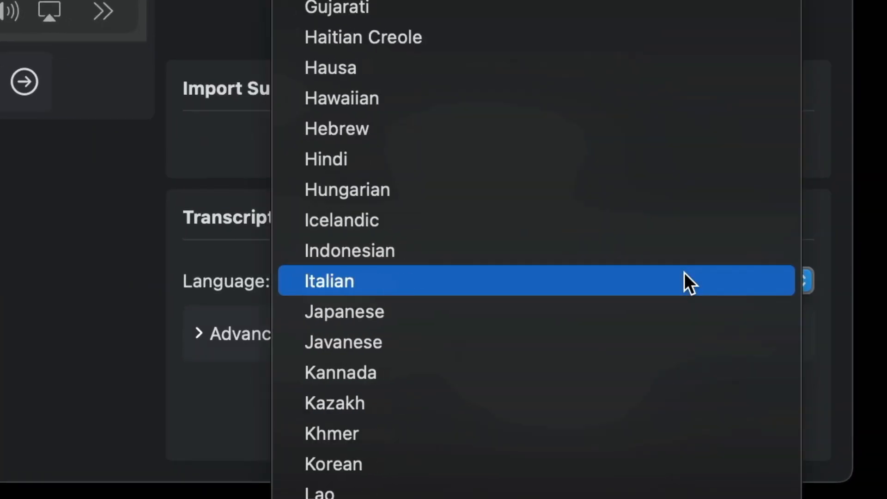
{"action": "left_click", "coordinate": [683, 272]}
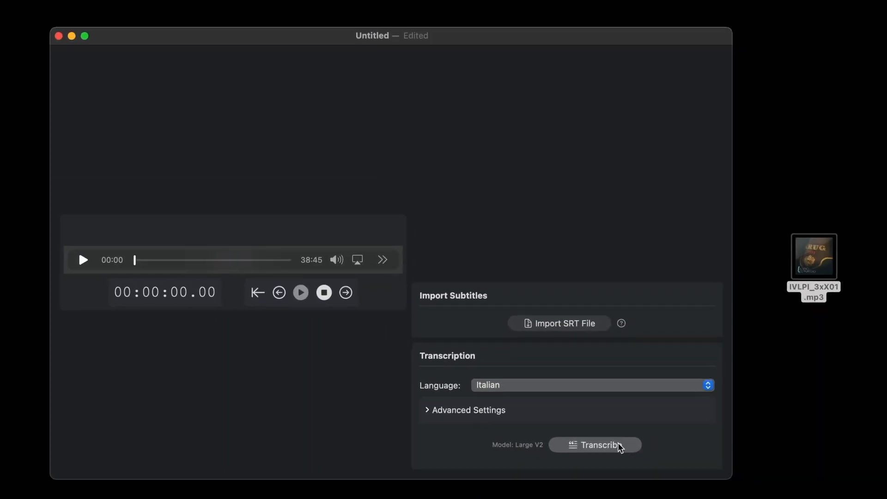
{"action": "left_click", "coordinate": [617, 443]}
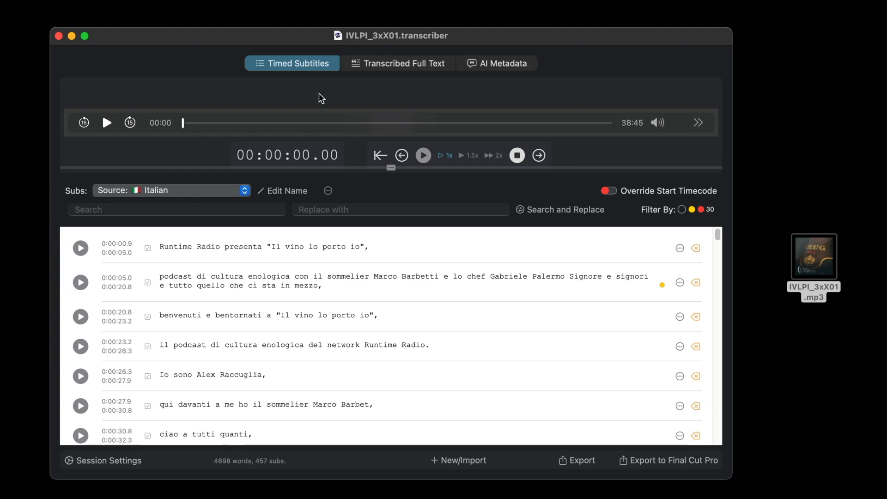
Step: Add the Medium Summary prompt from the Text Metadata and Analysis set to the AI metadata prompt requests
{"action": "left_click", "coordinate": [394, 66]}
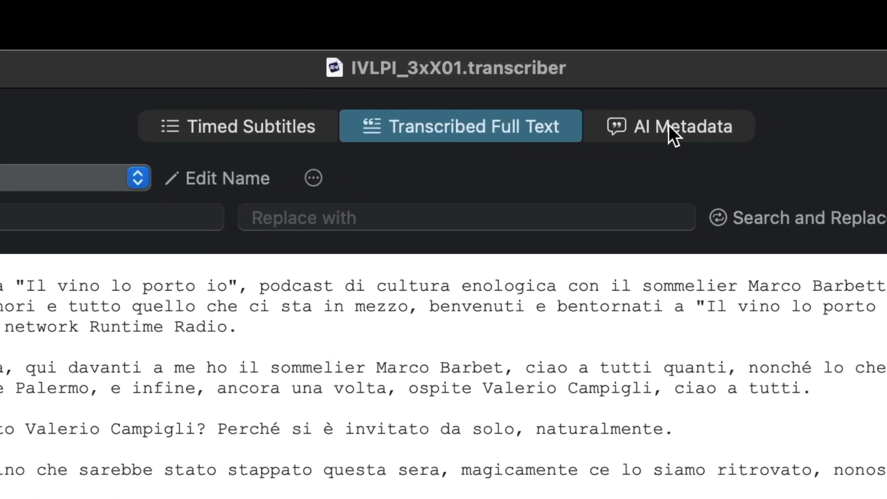
{"action": "left_click", "coordinate": [543, 60]}
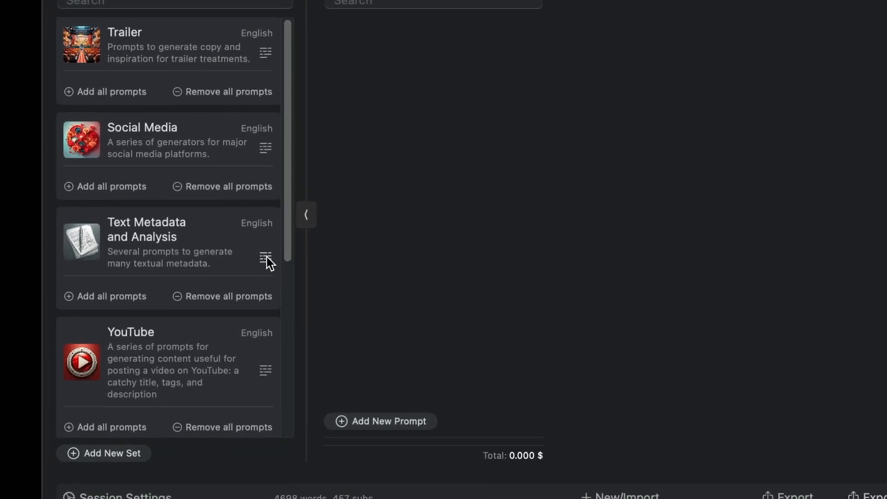
{"action": "left_click", "coordinate": [254, 286]}
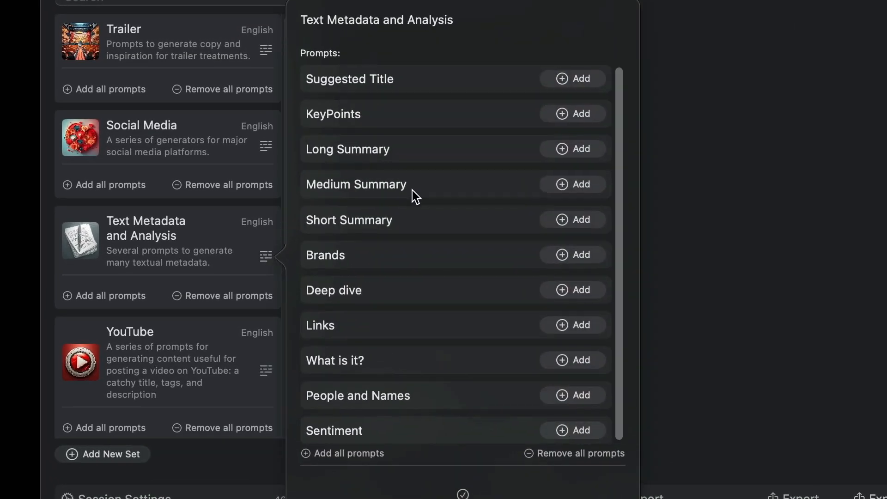
{"action": "mouse_move", "coordinate": [572, 195]}
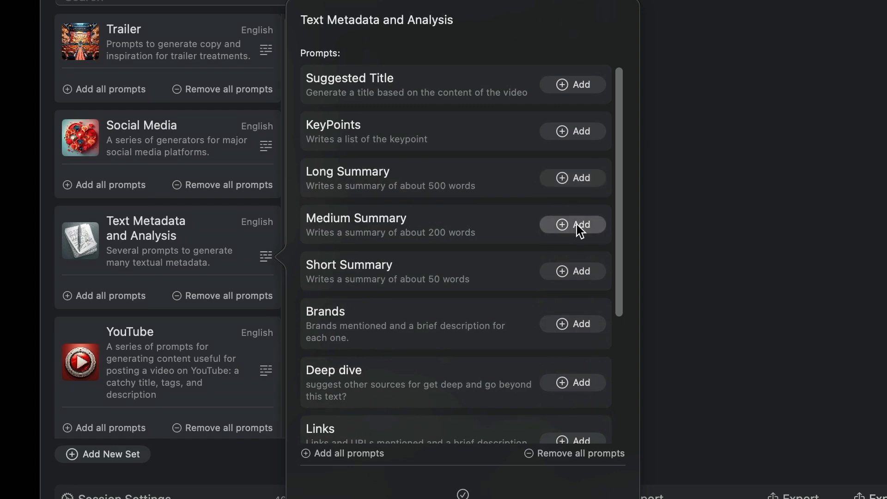
{"action": "left_click", "coordinate": [576, 224]}
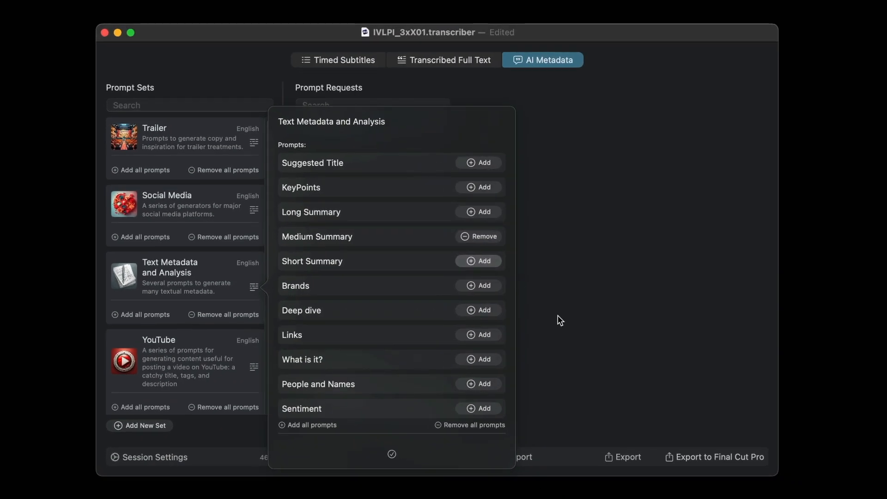
{"action": "left_click", "coordinate": [563, 327]}
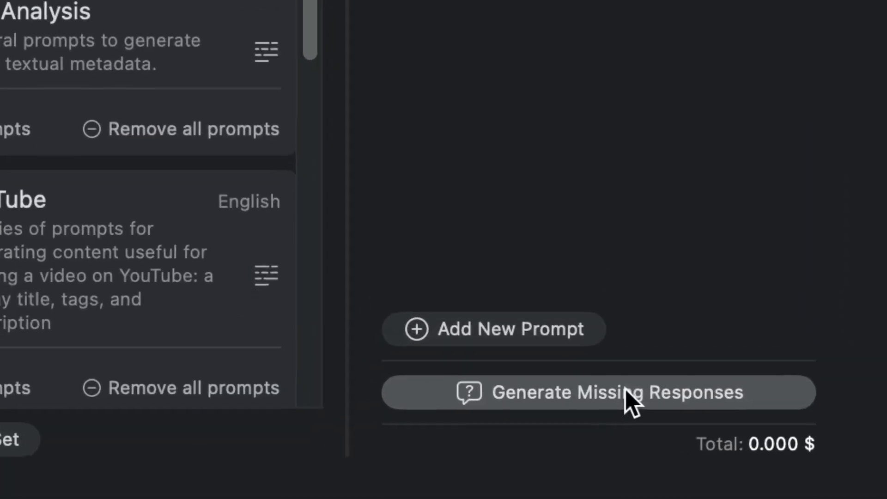
Step: Generate the missing Medium Summary response, then view its text and request info
{"action": "left_click", "coordinate": [382, 408]}
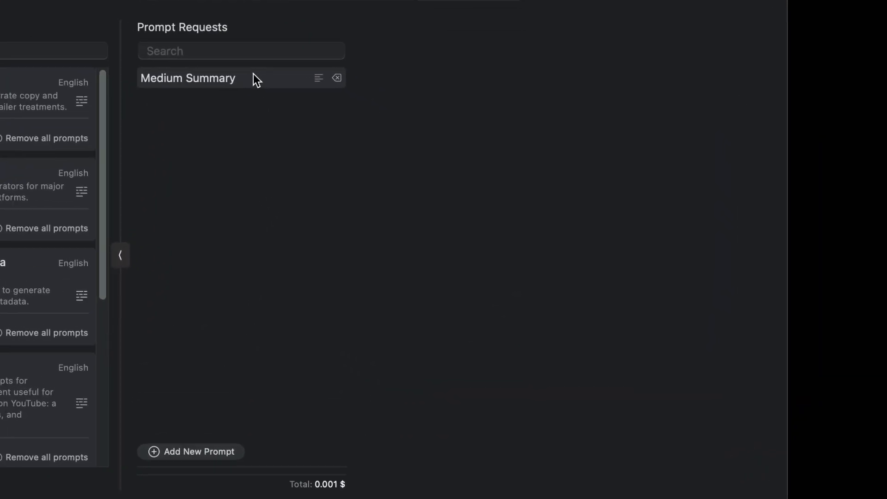
{"action": "left_click", "coordinate": [382, 126]}
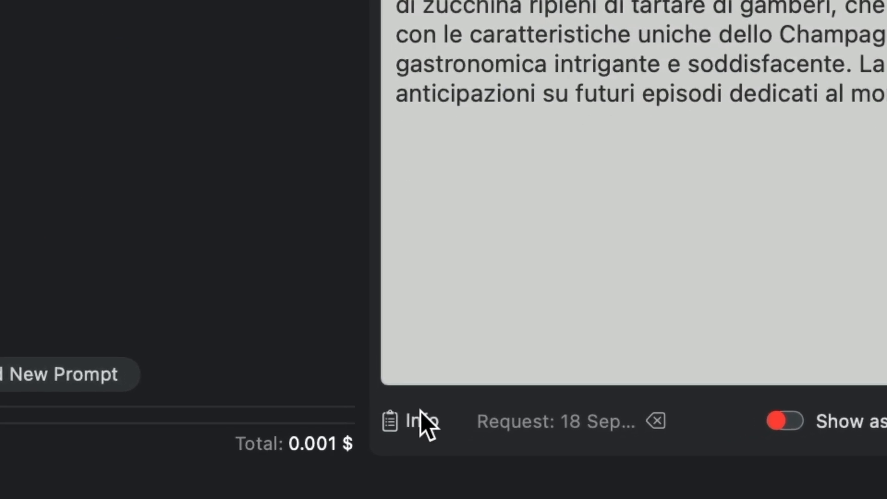
{"action": "left_click", "coordinate": [421, 410]}
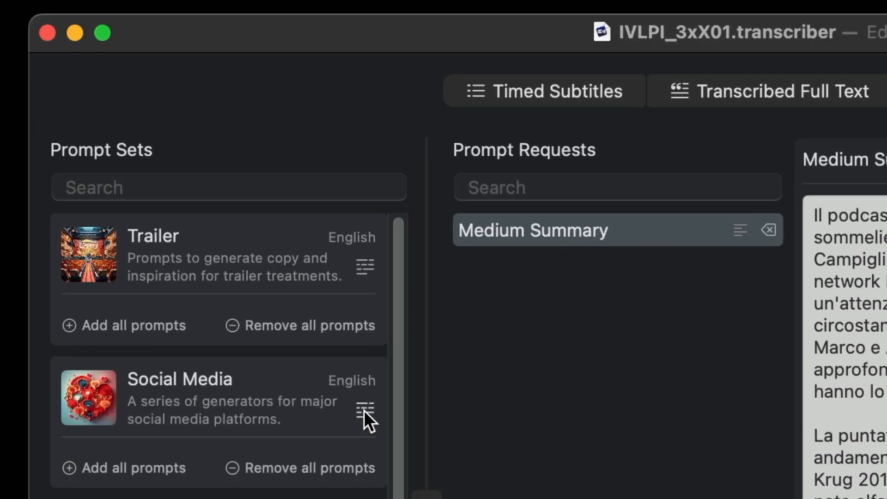
Step: Add the Instagram Post prompt from the Social Media set and perform its request
{"action": "left_click", "coordinate": [365, 409]}
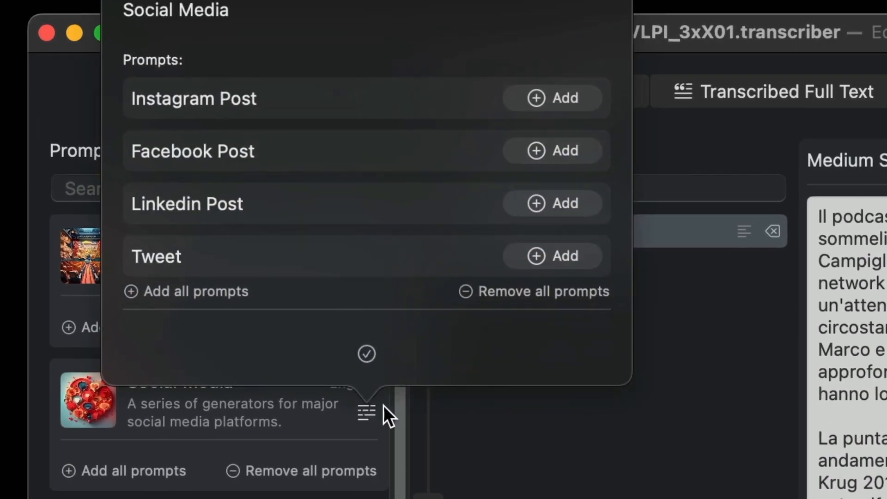
{"action": "left_click", "coordinate": [544, 100]}
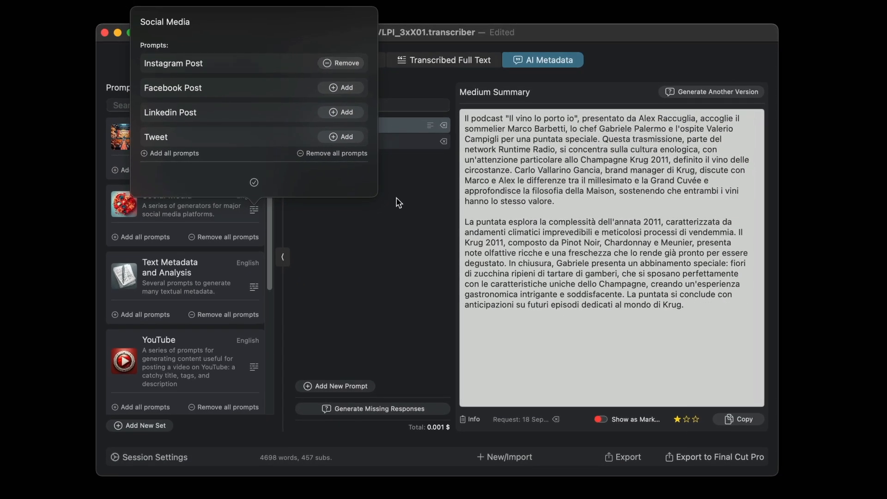
{"action": "left_click", "coordinate": [664, 393]}
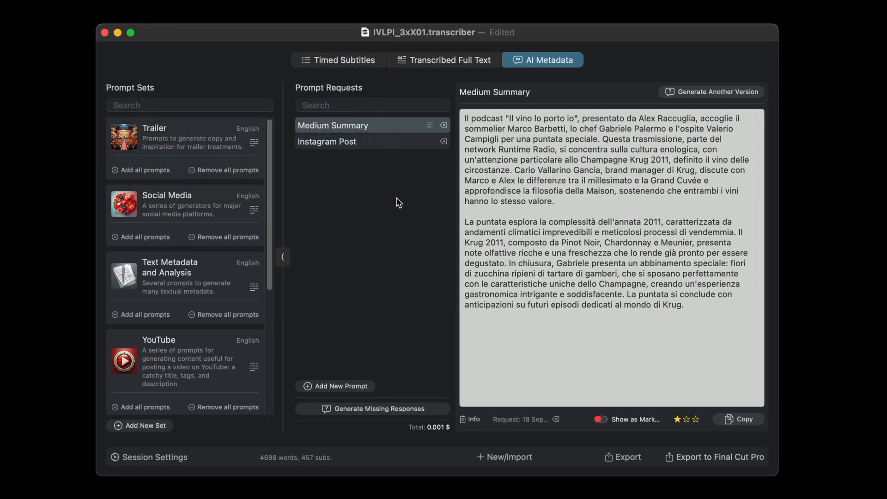
{"action": "left_click", "coordinate": [367, 141]}
{"action": "left_click", "coordinate": [624, 264]}
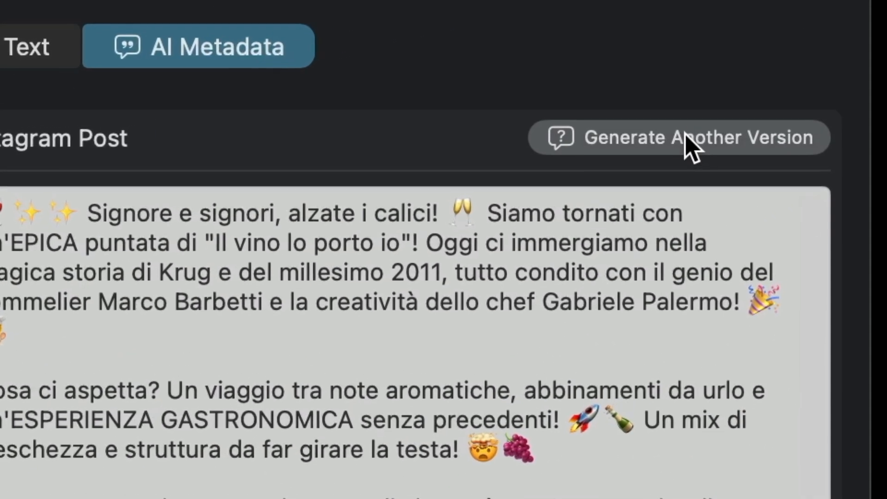
Step: Generate two more versions of the Instagram post, rating the second with two stars and the third with three
{"action": "left_click", "coordinate": [689, 147]}
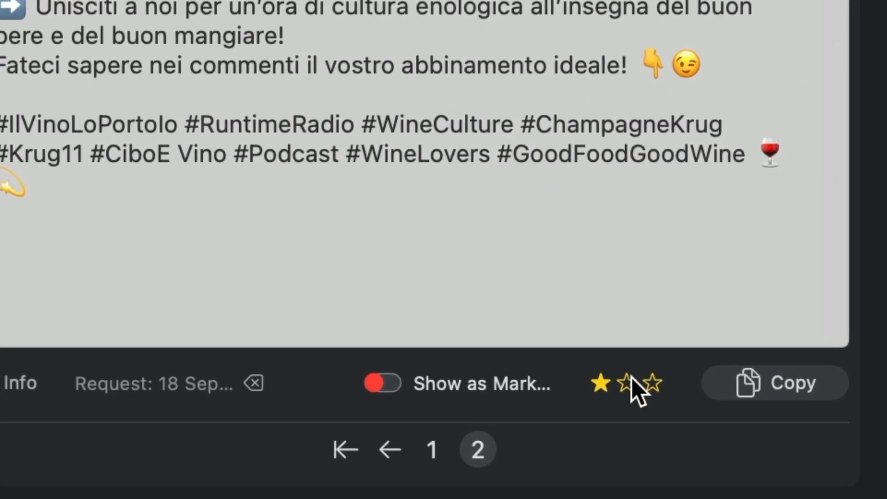
{"action": "left_click", "coordinate": [628, 382]}
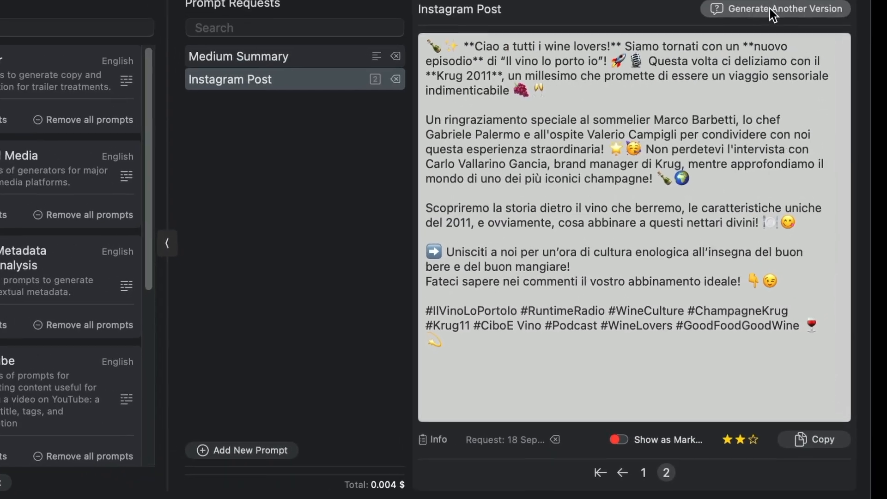
{"action": "left_click", "coordinate": [780, 21]}
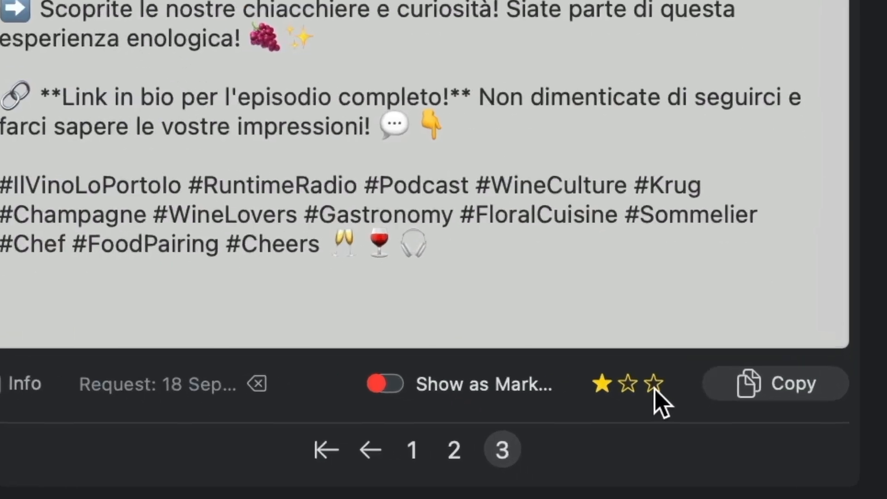
{"action": "left_click", "coordinate": [654, 389]}
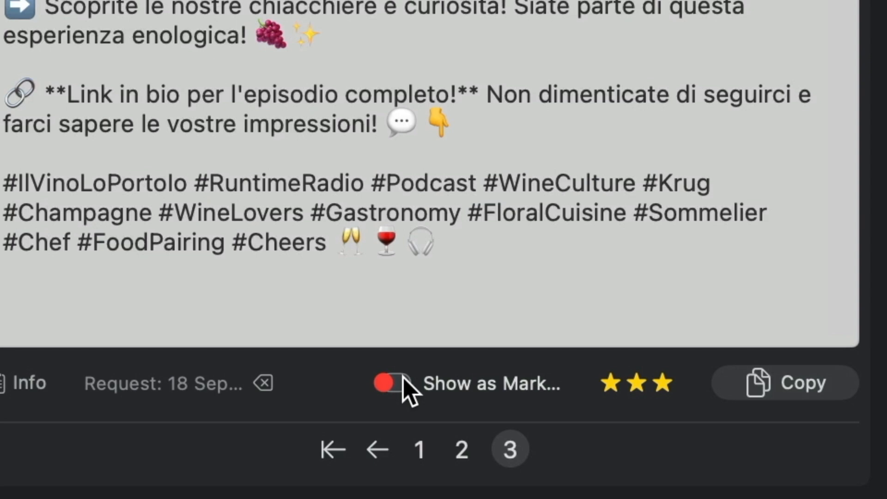
Step: Preview the third Instagram post version as formatted Markdown
{"action": "left_click", "coordinate": [405, 386]}
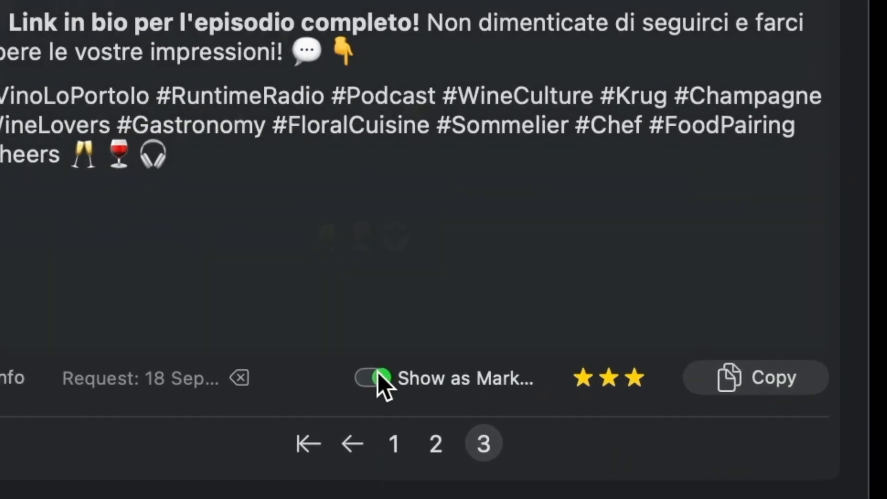
{"action": "left_click", "coordinate": [634, 443]}
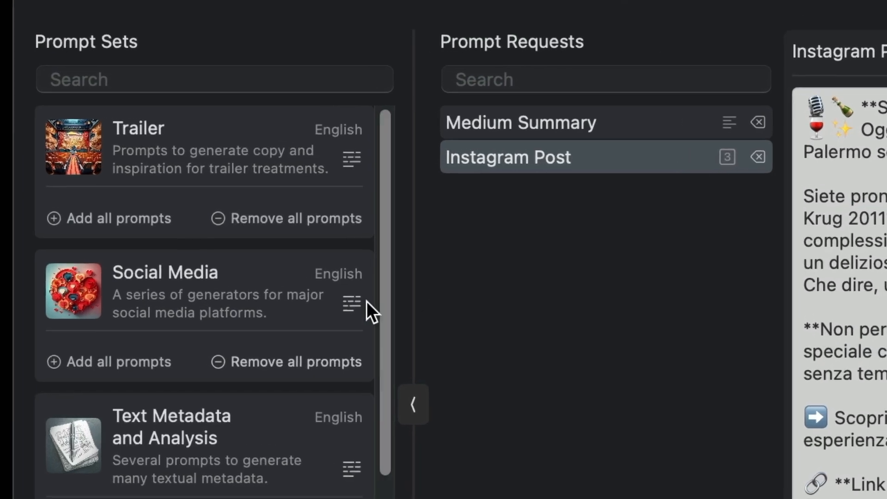
Step: Add all Social Media prompts, generate their missing responses, and view the Facebook, Linkedin and Tweet results
{"action": "left_click", "coordinate": [158, 363]}
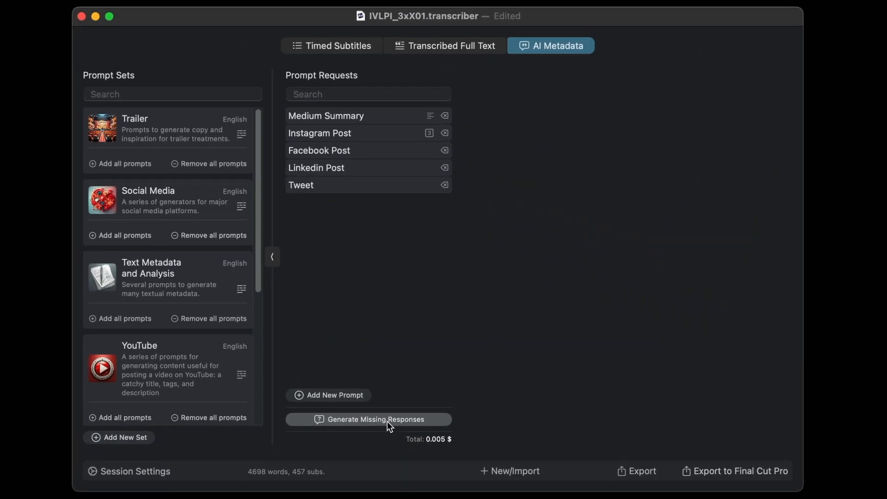
{"action": "left_click", "coordinate": [387, 421]}
{"action": "left_click", "coordinate": [407, 152]}
{"action": "left_click", "coordinate": [404, 167]}
{"action": "left_click", "coordinate": [400, 187]}
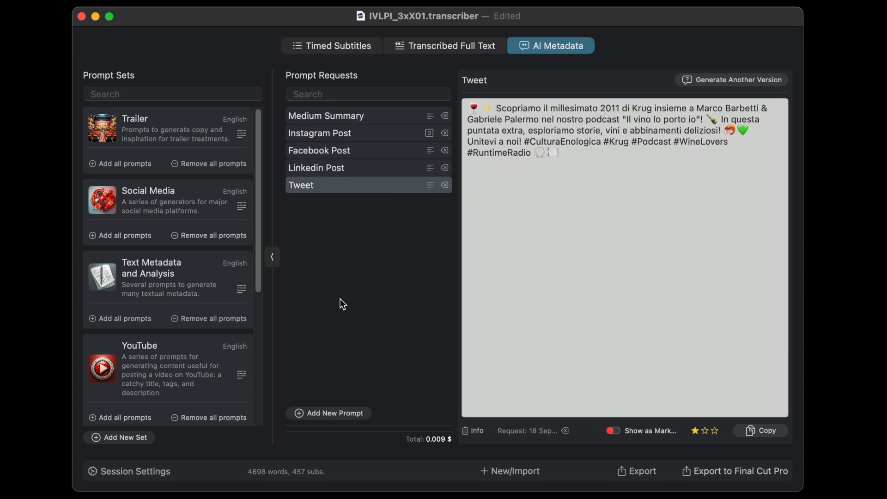
Step: Create a prompt set named "Il Vino lo Porto Io" with language Italian and the podcast's cover image
{"action": "left_click", "coordinate": [121, 435]}
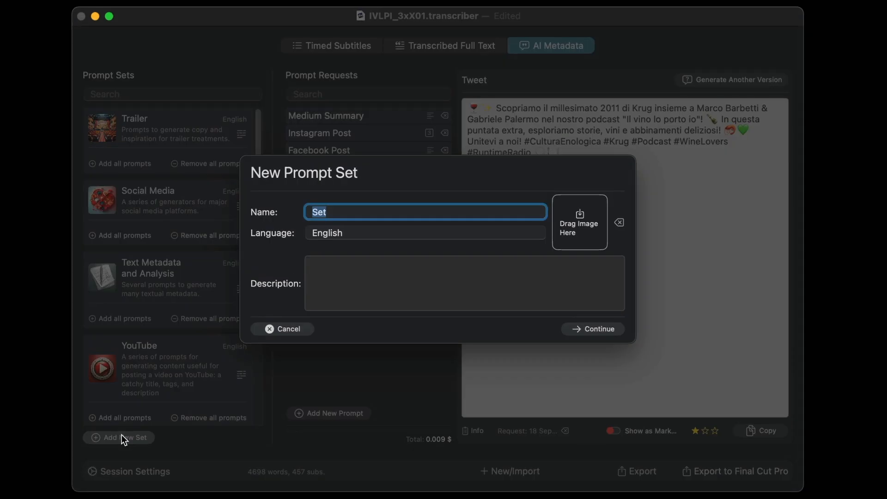
{"action": "type", "text": "Il Vino lo Porto Io"}
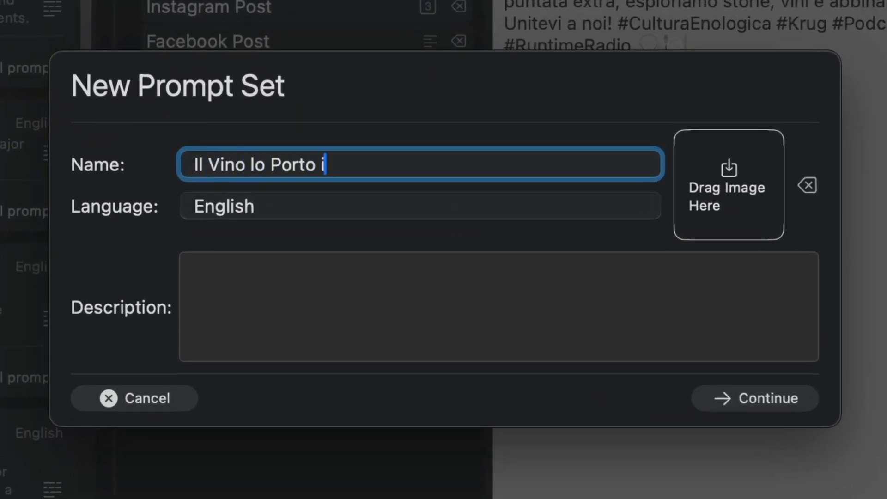
{"action": "key", "text": "Tab"}
{"action": "type", "text": "Italian"}
{"action": "left_click_drag", "start_coordinate": [878, 277], "coordinate": [747, 160]}
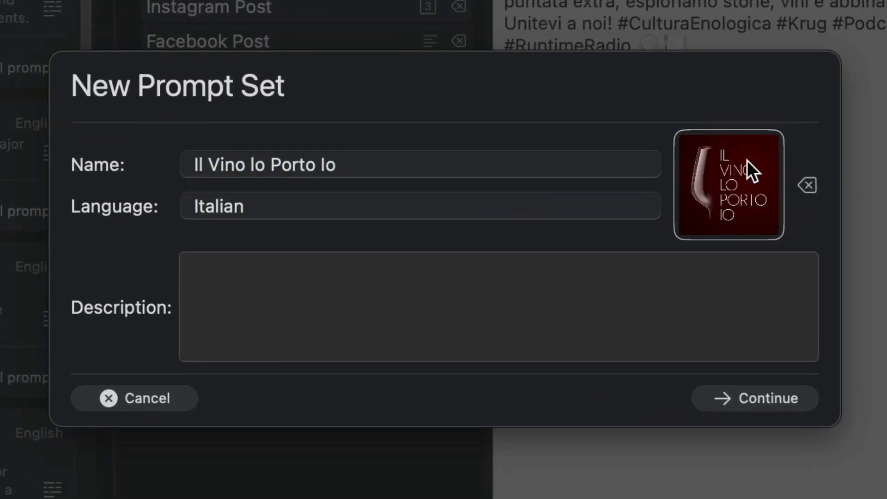
{"action": "left_click", "coordinate": [481, 295]}
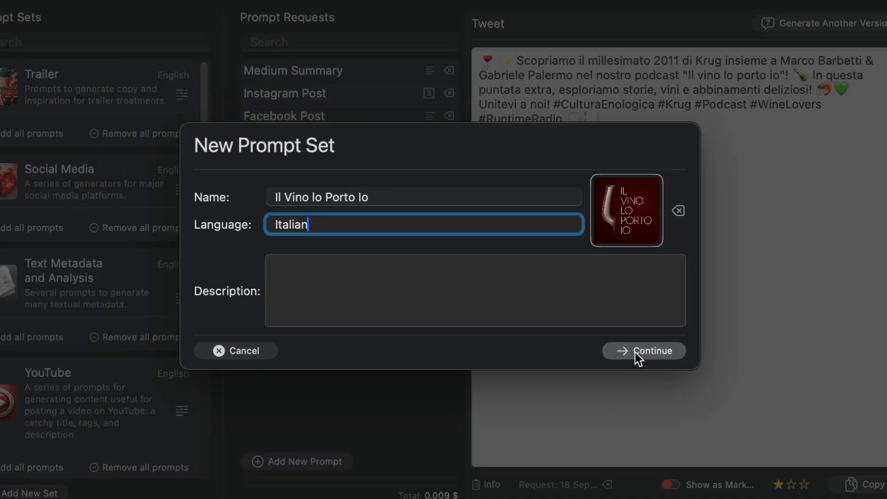
{"action": "left_click", "coordinate": [736, 398]}
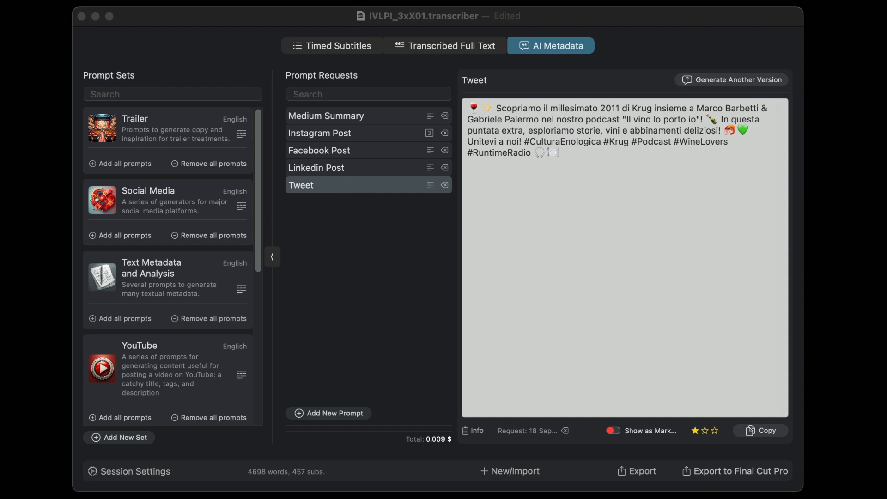
Step: Create a prompt named "Show Notes" with language Italiano in the "Il Vino lo Porto Io" set
{"action": "left_click", "coordinate": [159, 23]}
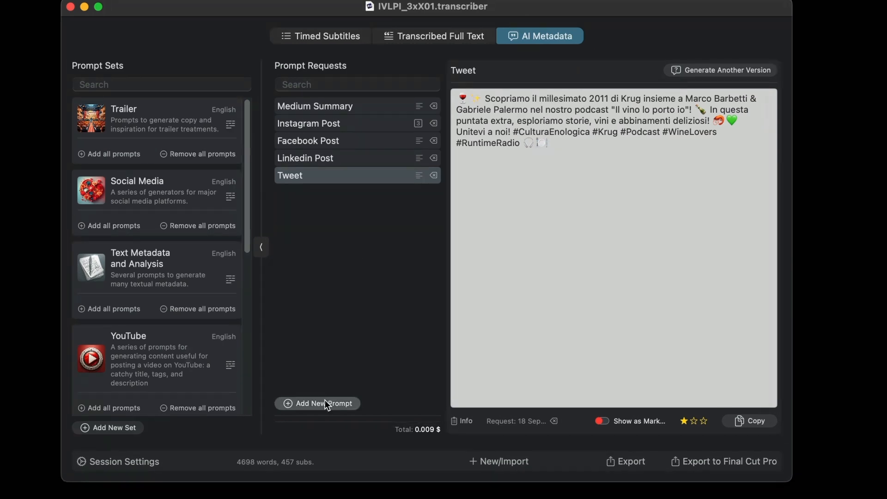
{"action": "left_click", "coordinate": [331, 413]}
{"action": "left_click", "coordinate": [393, 143]}
{"action": "left_click", "coordinate": [379, 252]}
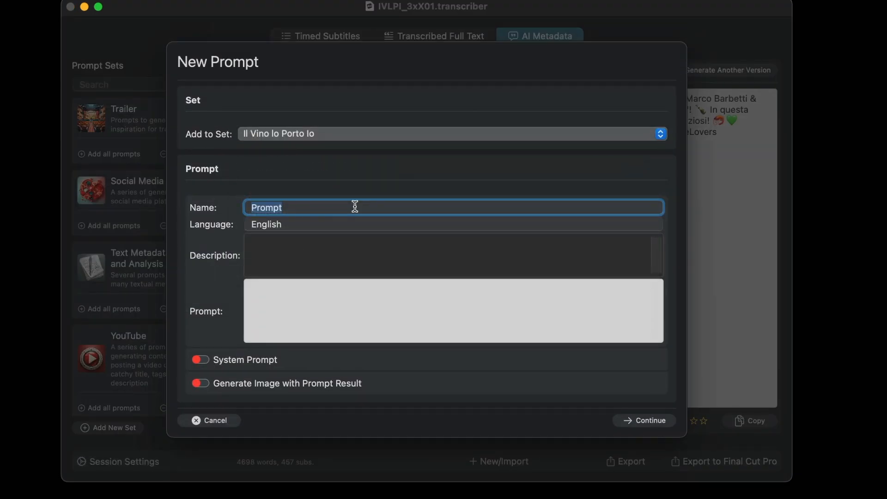
{"action": "type", "text": "Show Notes"}
{"action": "key", "text": "Tab"}
{"action": "type", "text": "Italiano"}
{"action": "left_click", "coordinate": [644, 420]}
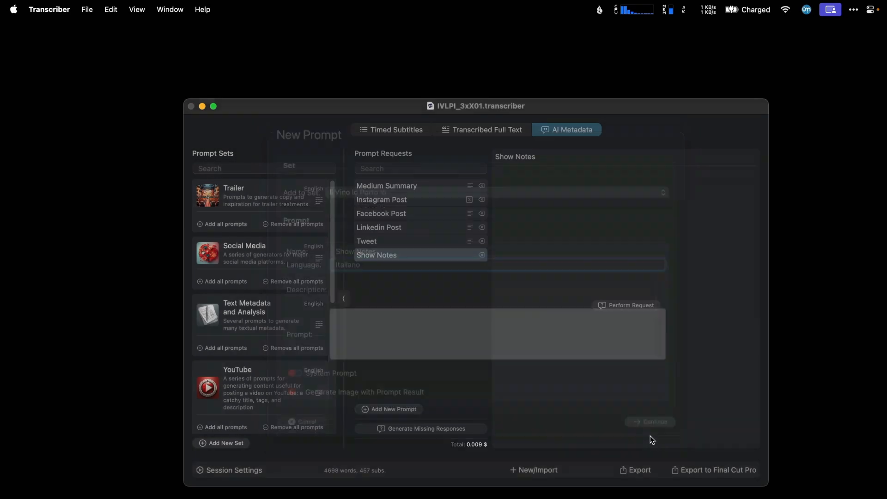
Step: Paste the prepared Italian episode-description instructions, including %SOURCE% and the social links, as the Show Notes prompt text in the AI Metadata Control Panel
{"action": "left_click", "coordinate": [170, 9]}
{"action": "left_click", "coordinate": [199, 200]}
{"action": "scroll", "coordinate": [255, 342], "scroll_direction": "down", "scroll_amount": 10}
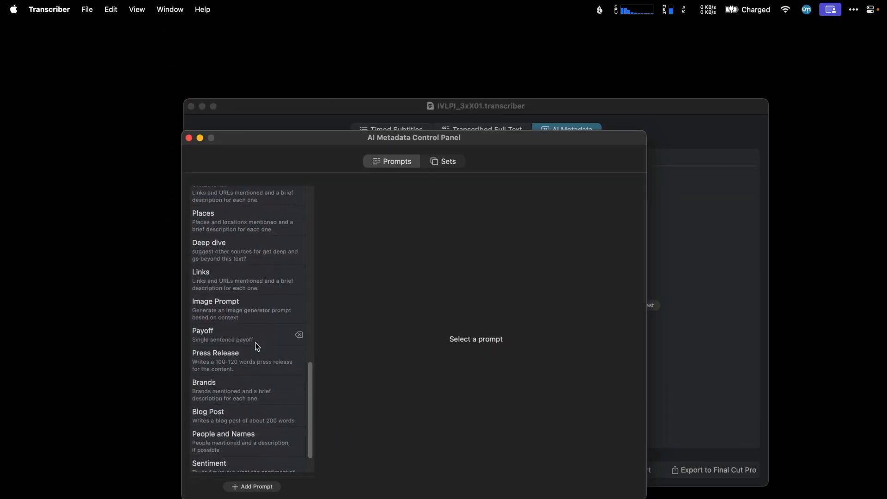
{"action": "scroll", "coordinate": [255, 342], "scroll_direction": "down", "scroll_amount": 2}
{"action": "left_click", "coordinate": [259, 460]}
{"action": "left_click", "coordinate": [430, 321]}
{"action": "key", "text": "super+v"}
{"action": "scroll", "coordinate": [429, 322], "scroll_direction": "up", "scroll_amount": 5}
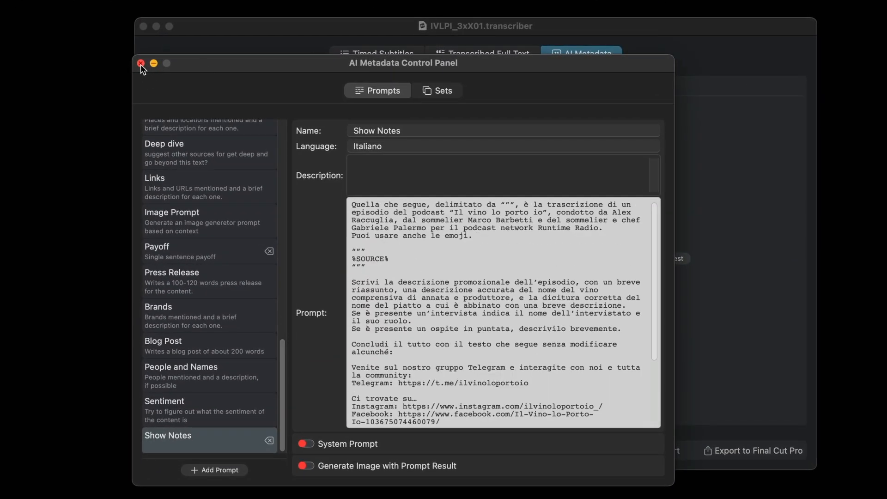
{"action": "left_click", "coordinate": [141, 63]}
Step: Generate the Show Notes response for the podcast episode
{"action": "left_click", "coordinate": [438, 402]}
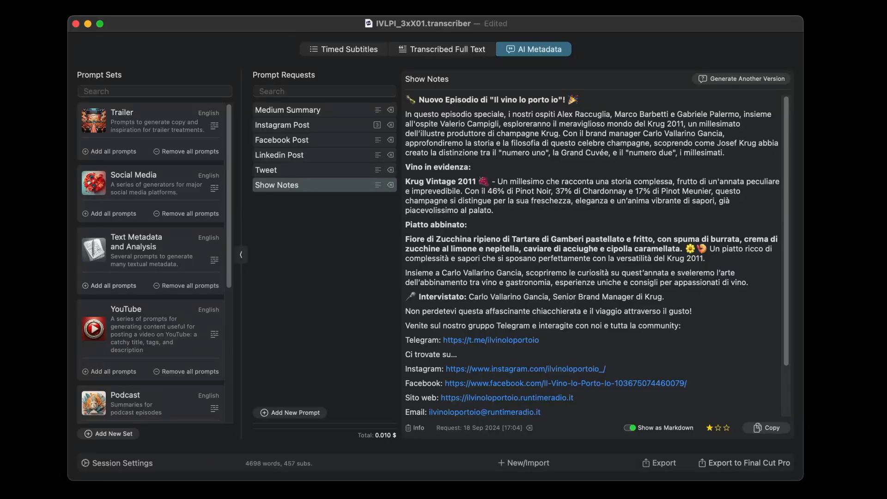
{"action": "left_click", "coordinate": [92, 0]}
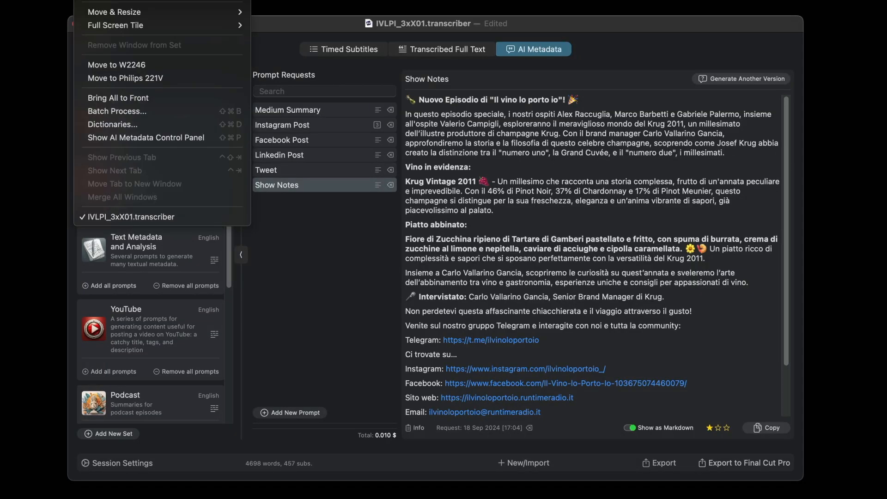
{"action": "key", "text": "Escape"}
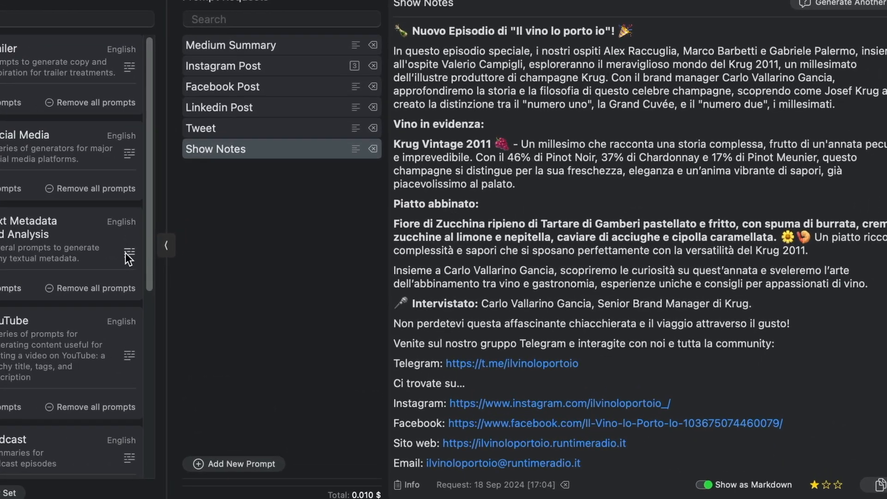
Step: Add all prompts from the Text Metadata and Analysis set and generate their missing responses
{"action": "left_click", "coordinate": [125, 254]}
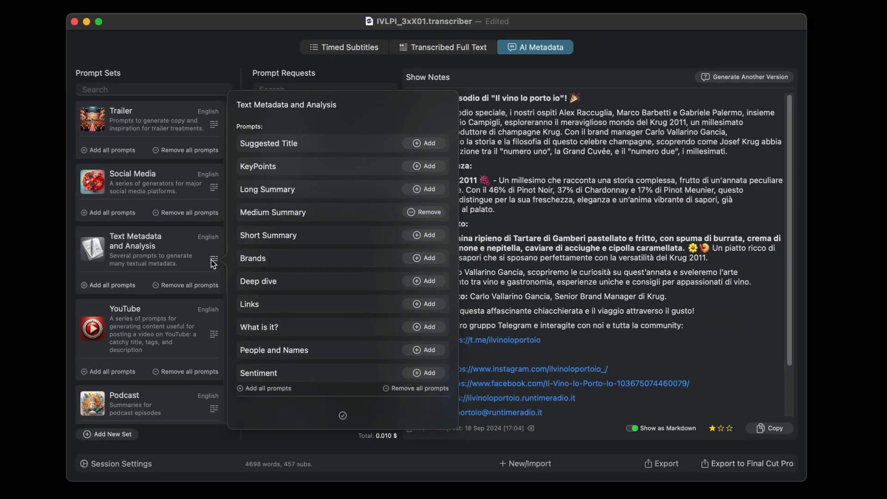
{"action": "left_click", "coordinate": [264, 388]}
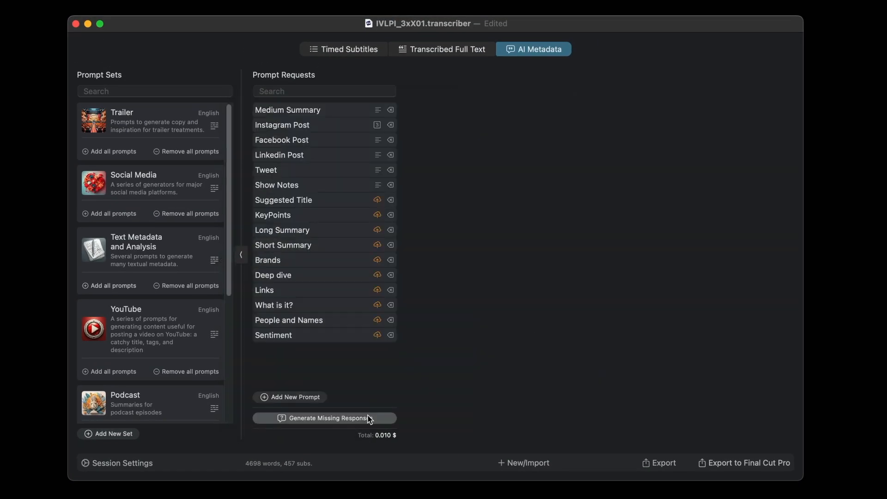
{"action": "left_click", "coordinate": [370, 419]}
Step: View the Brands, Deep dive, Links, and People and Names responses, switching their Markdown display
{"action": "left_click", "coordinate": [310, 262]}
{"action": "left_click", "coordinate": [639, 428]}
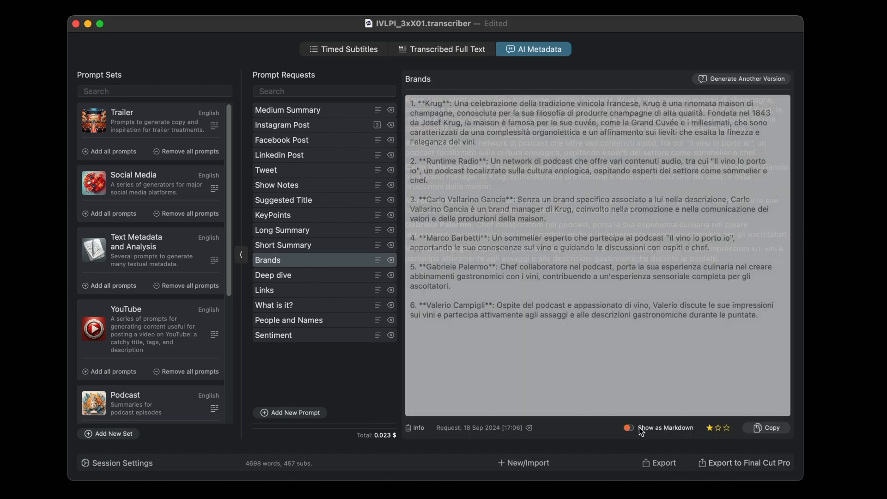
{"action": "left_click", "coordinate": [331, 278]}
{"action": "left_click", "coordinate": [649, 428]}
{"action": "left_click", "coordinate": [347, 295]}
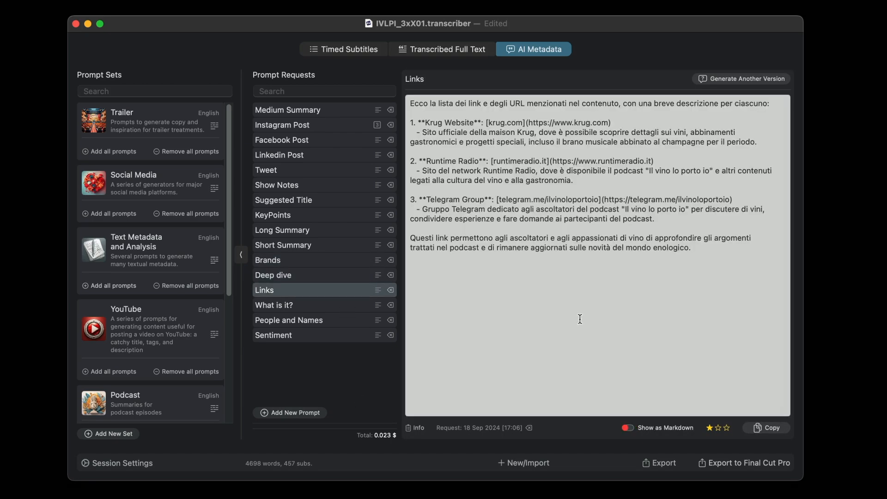
{"action": "left_click", "coordinate": [661, 430]}
{"action": "left_click", "coordinate": [352, 322]}
{"action": "left_click", "coordinate": [641, 429]}
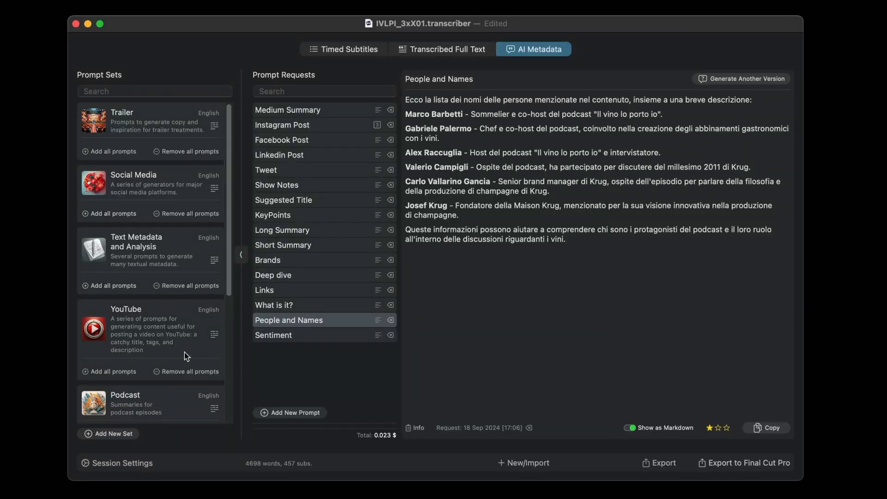
Step: Add the Podcast Image prompt from the Image Generation set and perform its request
{"action": "scroll", "coordinate": [184, 352], "scroll_direction": "down", "scroll_amount": 5}
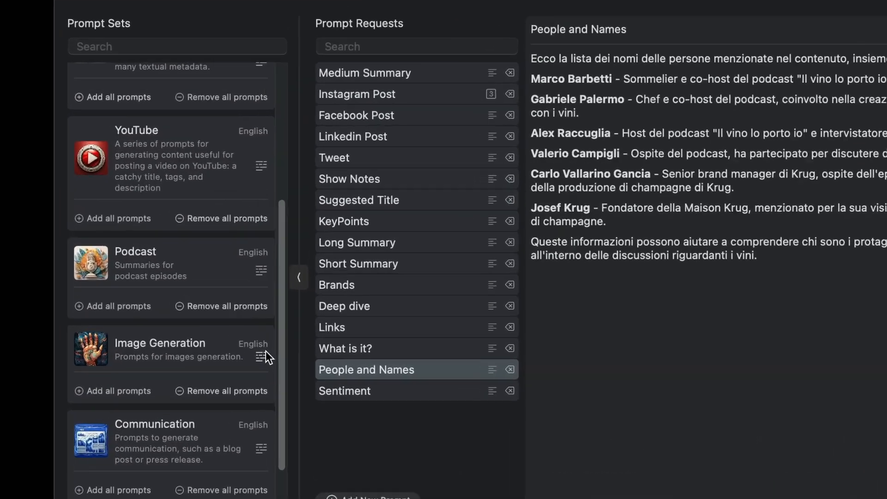
{"action": "left_click", "coordinate": [261, 356]}
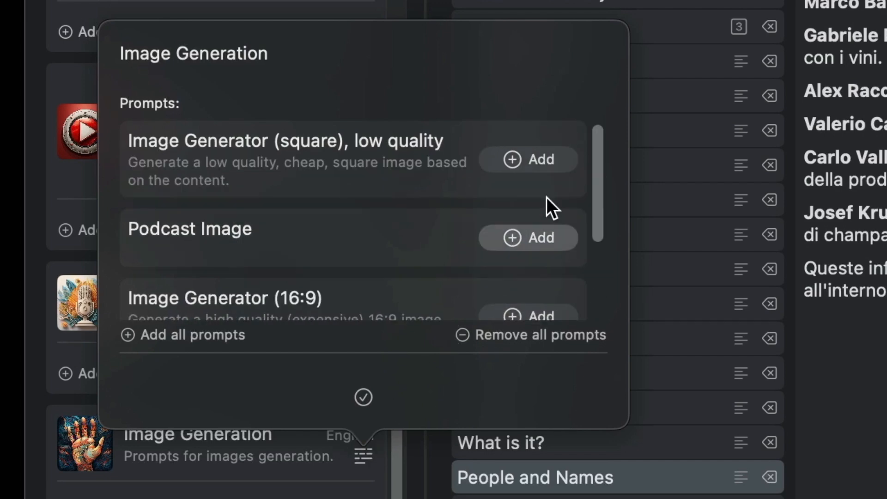
{"action": "left_click", "coordinate": [540, 226]}
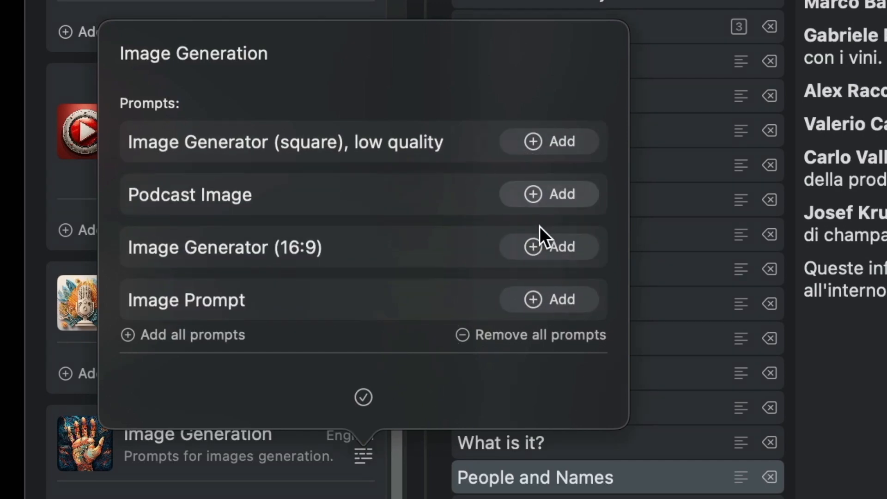
{"action": "left_click", "coordinate": [550, 196]}
{"action": "left_click", "coordinate": [353, 350]}
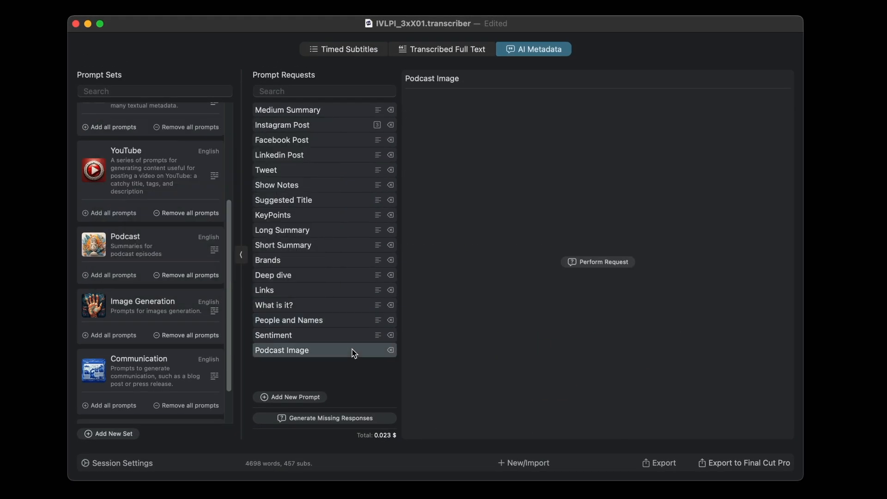
{"action": "left_click", "coordinate": [600, 266]}
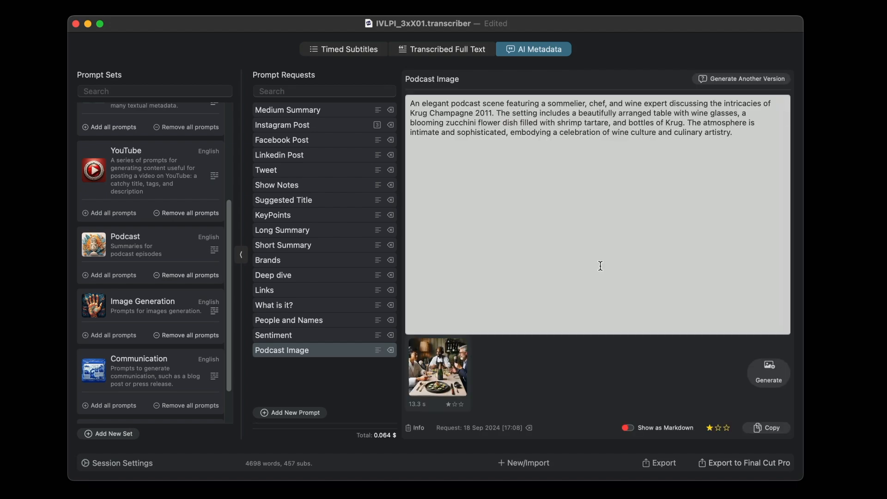
Step: Save the first podcast image to the Desktop as "Podcast Image.jpg" and generate a second image rated two stars
{"action": "left_click", "coordinate": [453, 363]}
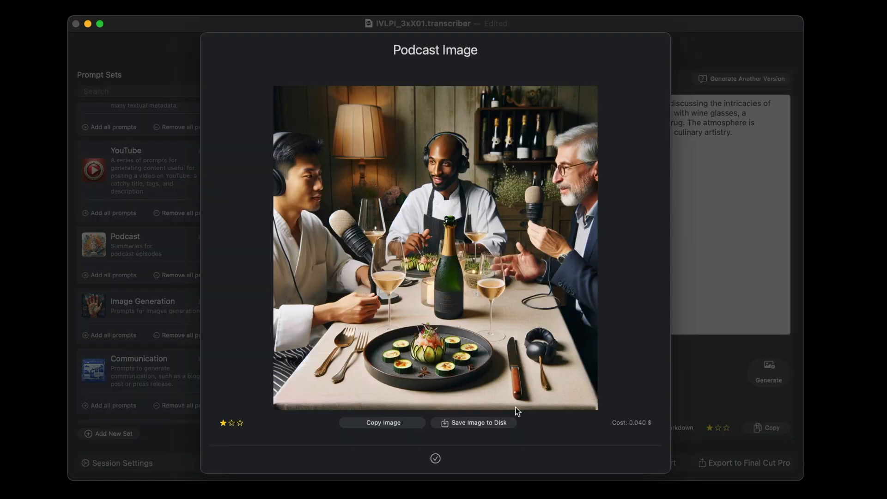
{"action": "left_click", "coordinate": [493, 423]}
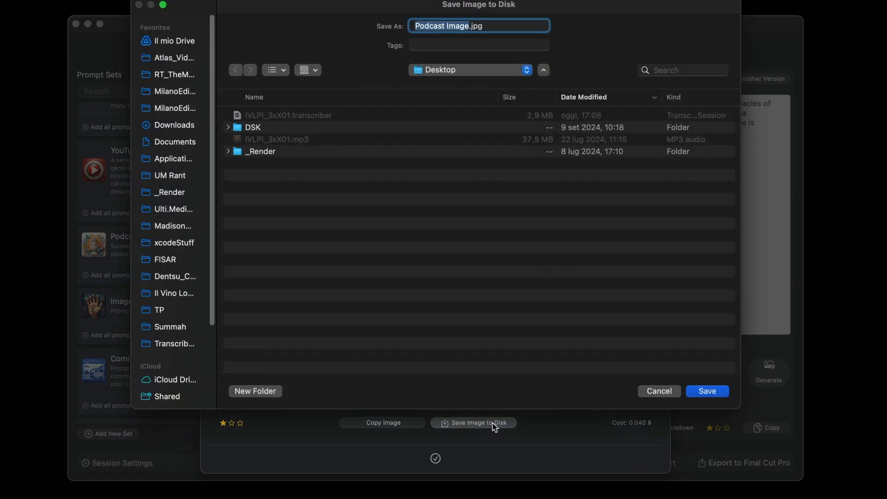
{"action": "key", "text": "Return"}
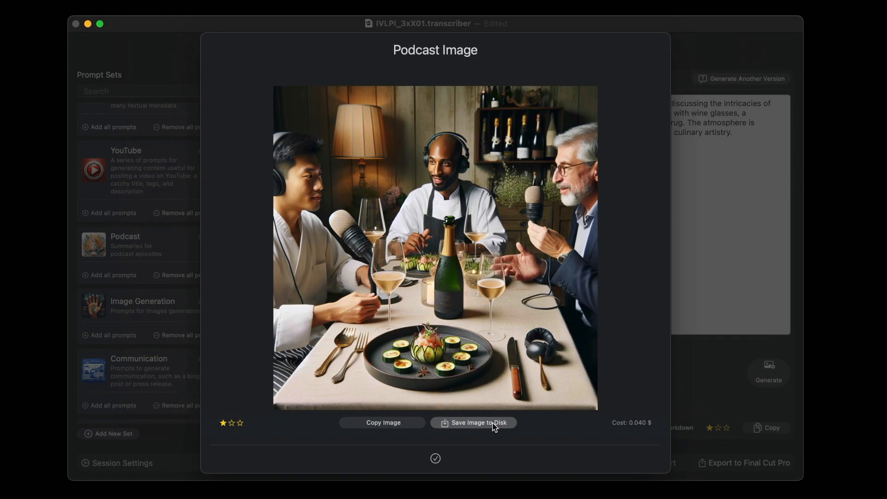
{"action": "left_click", "coordinate": [437, 459]}
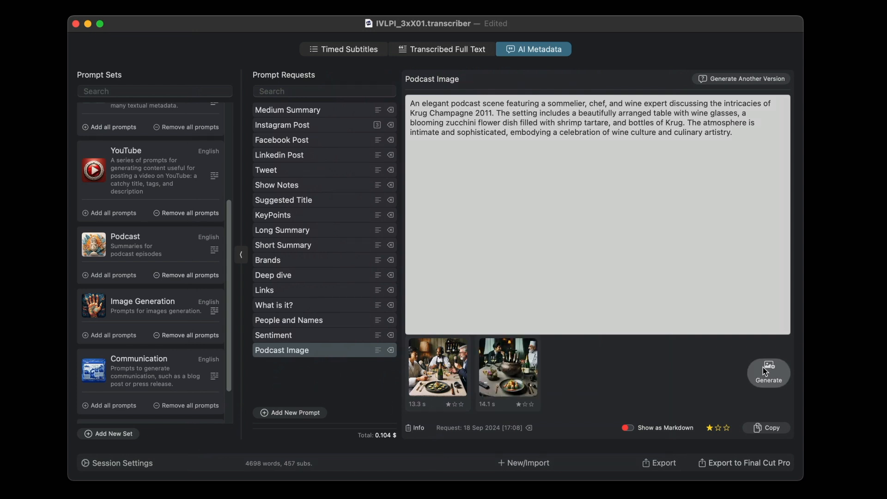
{"action": "left_click", "coordinate": [515, 367]}
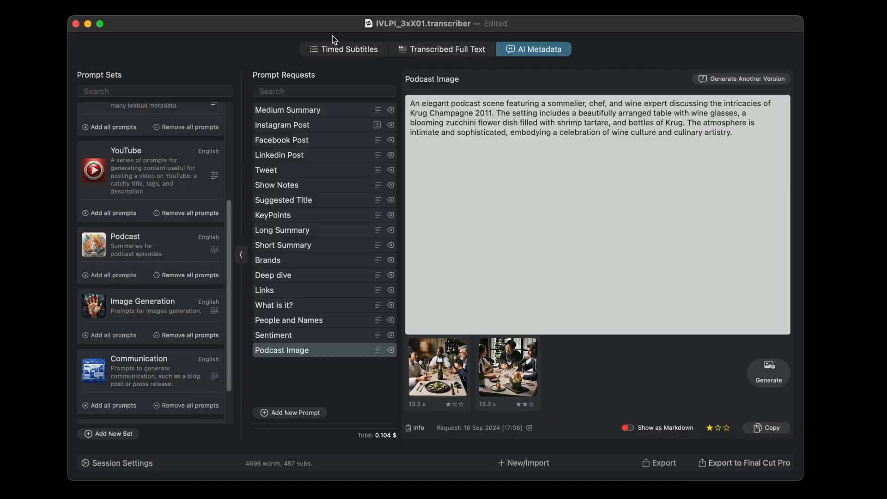
Step: Create a prompt named "Podcast Image" in the AI Metadata Control Panel with image generation from the prompt result enabled
{"action": "left_click", "coordinate": [93, 6]}
{"action": "left_click", "coordinate": [131, 132]}
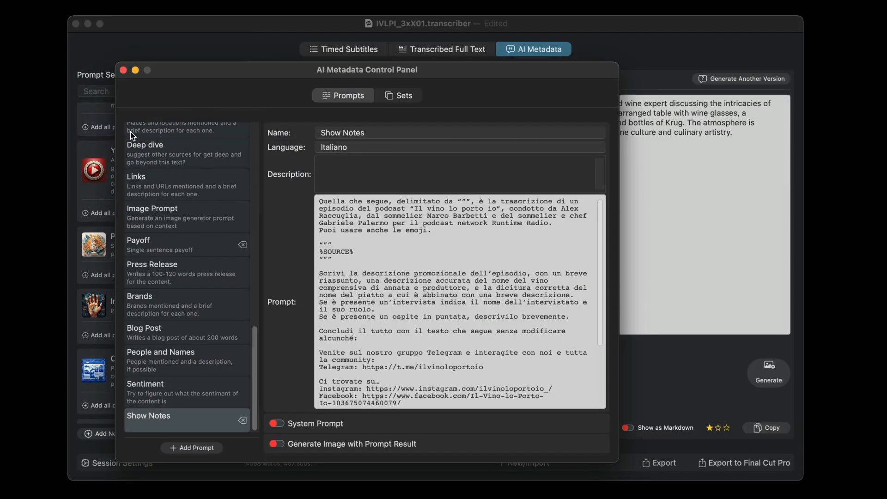
{"action": "left_click", "coordinate": [191, 447]}
{"action": "type", "text": "Podcast Image"}
{"action": "left_click", "coordinate": [277, 443]}
Step: Write the Podcast Image prompt text, asking for an image prompt request based on the %SOURCE% content
{"action": "left_click", "coordinate": [351, 231]}
{"action": "type", "text": "Generate a prompt requeste for an image with this content:"}
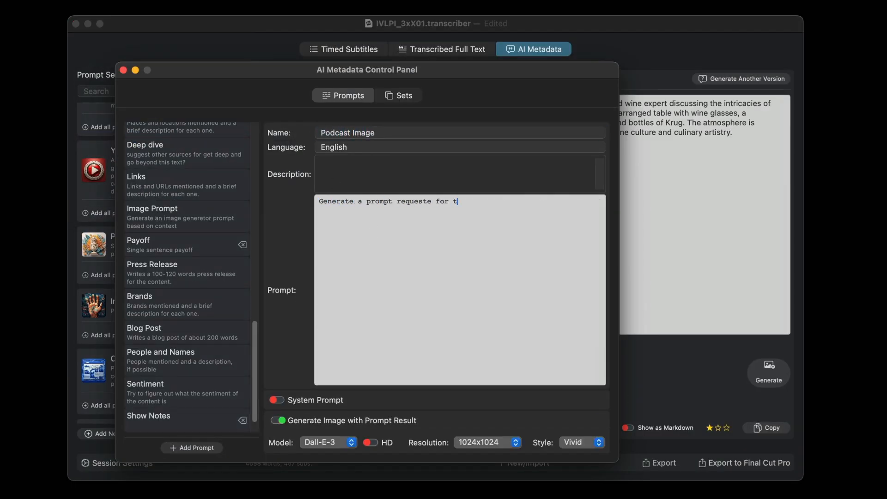
{"action": "key", "text": "Return"}
{"action": "key", "text": "Return"}
{"action": "type", "text": "\"\"\""}
{"action": "key", "text": "Return"}
{"action": "type", "text": "%SOURCE%"}
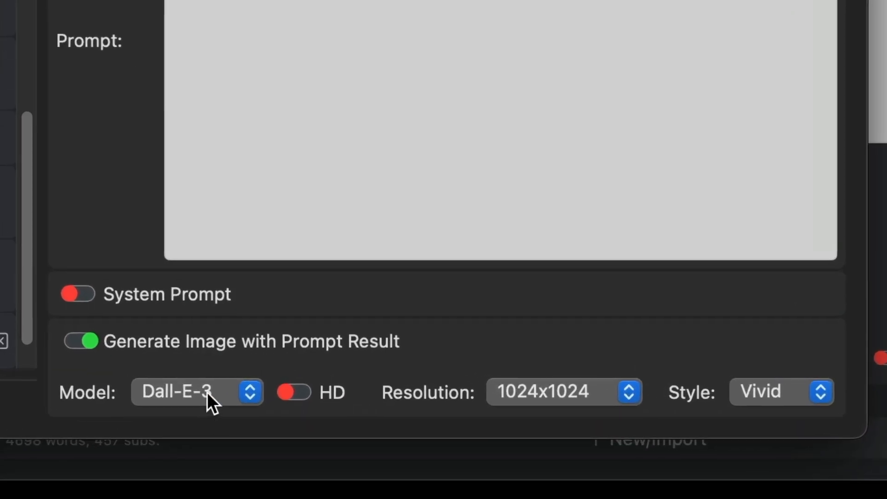
Step: Try the Dall-E-2 model for the prompt's image generation and switch back to Dall-E-3
{"action": "left_click", "coordinate": [332, 442]}
{"action": "left_click", "coordinate": [333, 431]}
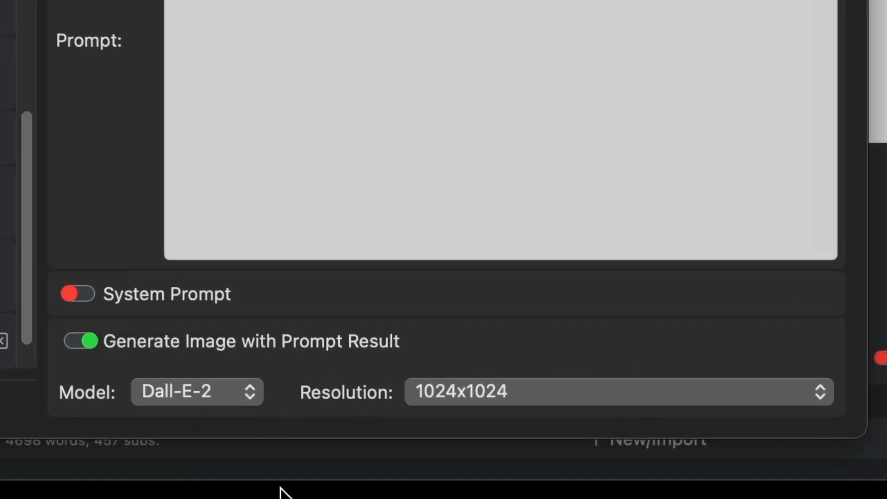
{"action": "left_click", "coordinate": [223, 393]}
{"action": "left_click", "coordinate": [221, 416]}
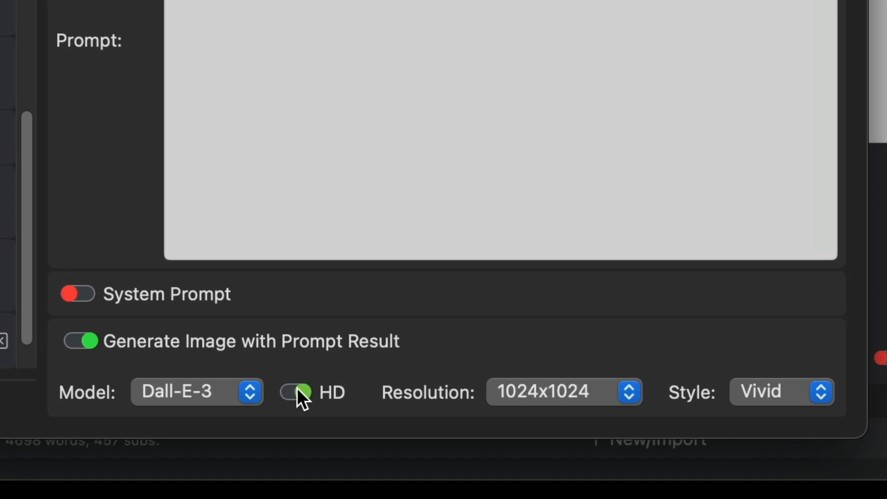
Step: Set the prompt's image generation to HD, 1024x1792 resolution and Vivid style, trying the Natural style as well
{"action": "left_click", "coordinate": [508, 390]}
{"action": "left_click", "coordinate": [513, 419]}
{"action": "left_click", "coordinate": [762, 393]}
{"action": "left_click", "coordinate": [764, 418]}
{"action": "left_click", "coordinate": [766, 394]}
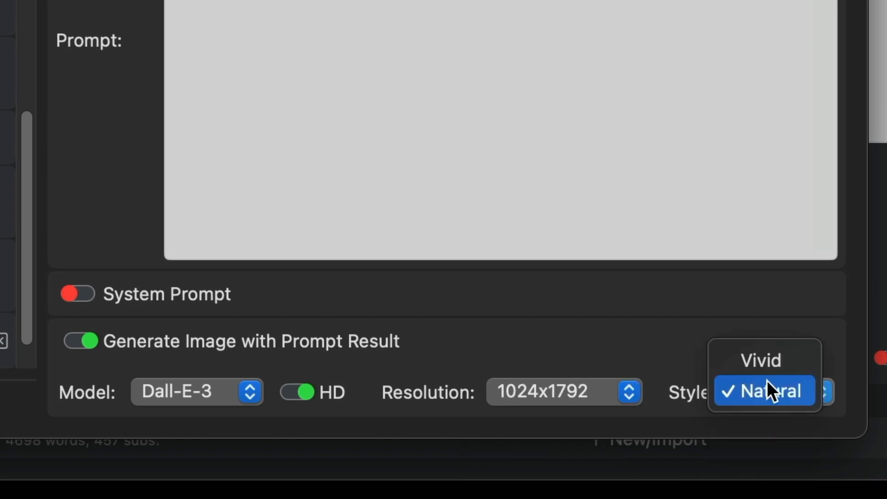
{"action": "left_click", "coordinate": [768, 370]}
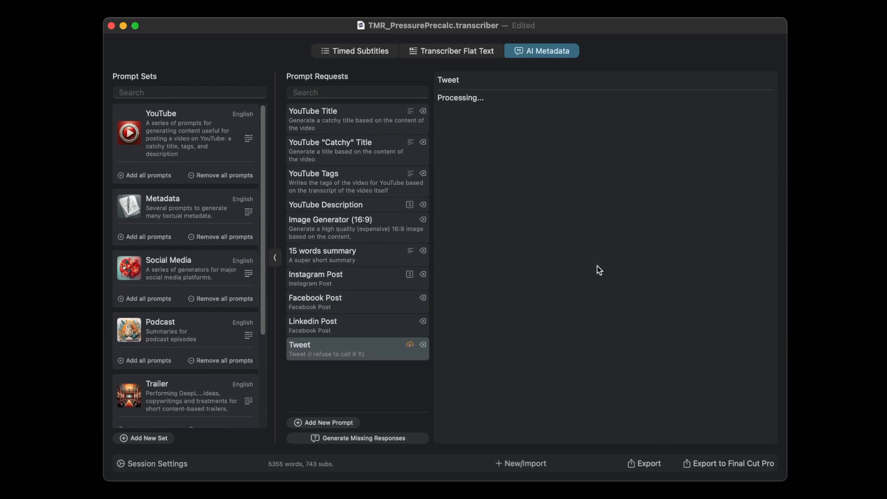
Step: Generate another version of the Tweet in the TMR_PressurePrecalc session and widen the window to show its request details
{"action": "left_click", "coordinate": [726, 80]}
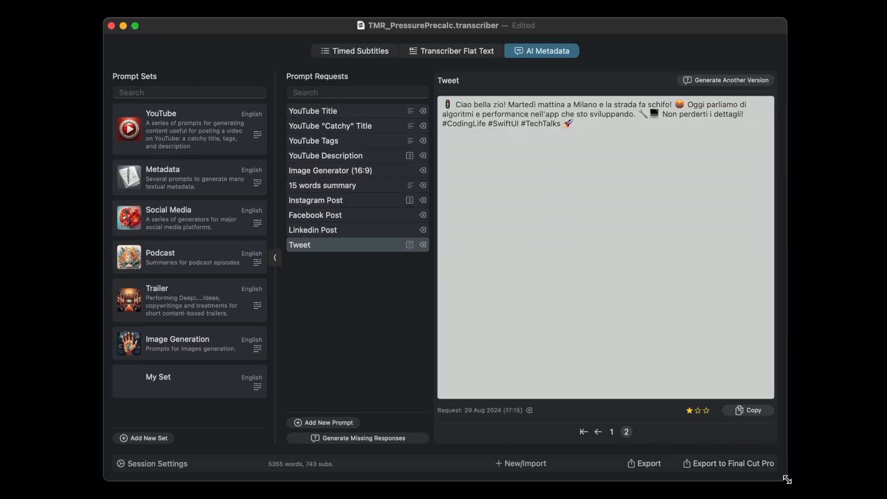
{"action": "left_click_drag", "start_coordinate": [786, 479], "coordinate": [845, 479]}
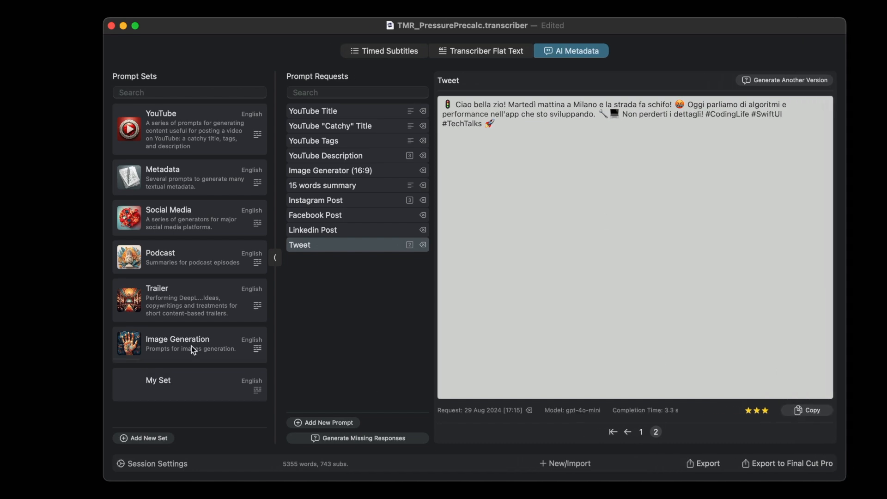
Step: Add the Podcast Image (square) prompt from the Image Generation set and request its result
{"action": "left_click", "coordinate": [258, 348]}
{"action": "left_click", "coordinate": [329, 224]}
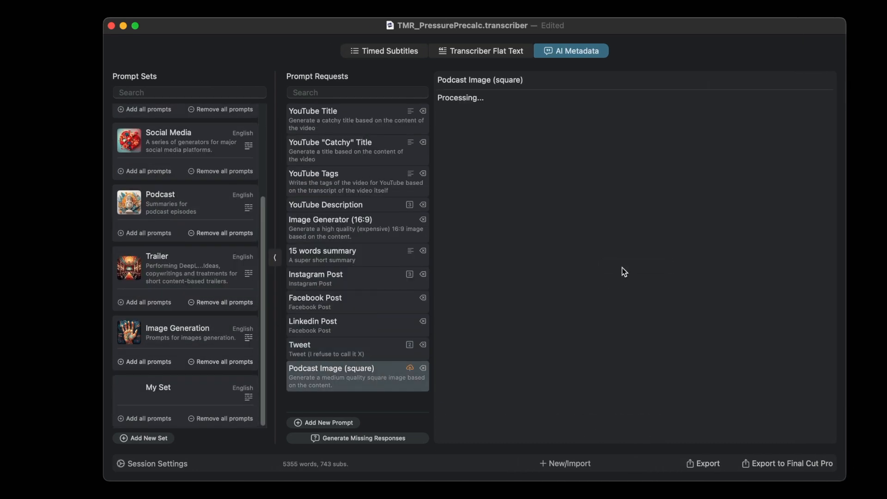